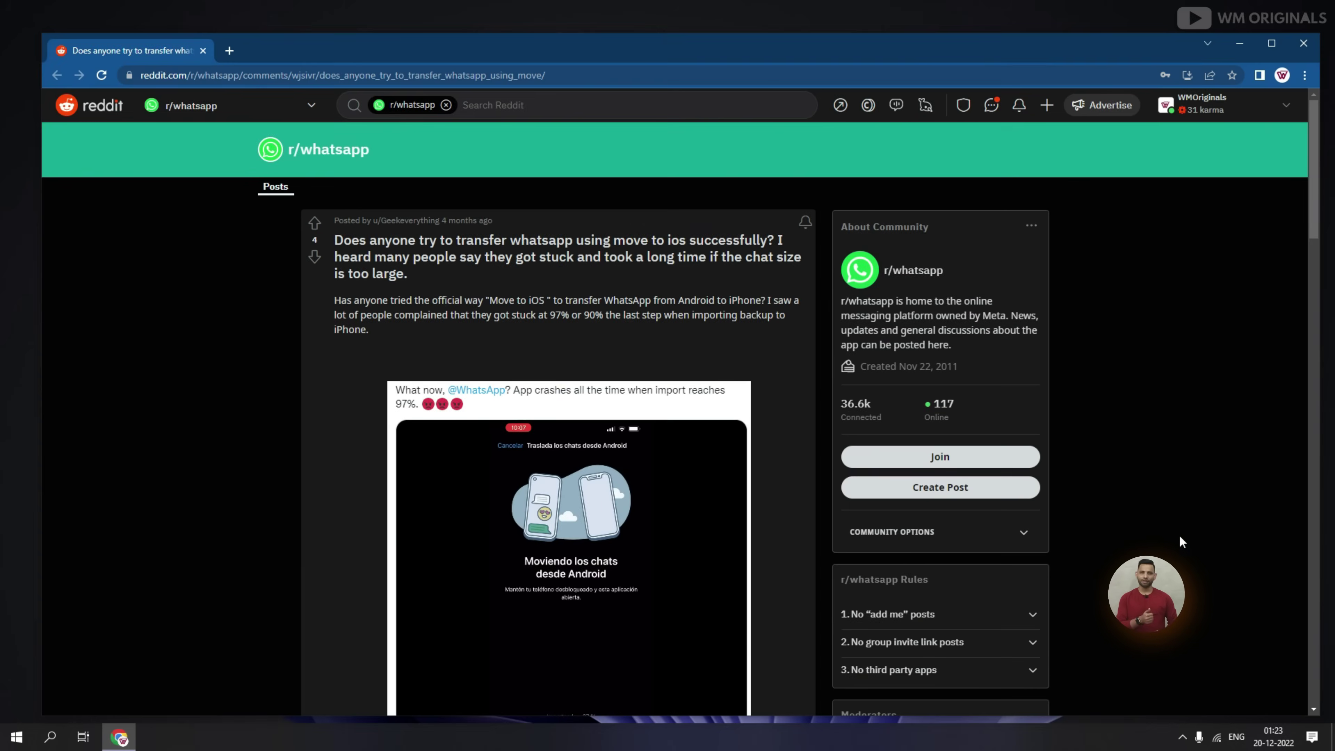
- Scroll down through the WatsGo WhatsApp Transfer product page, then back up slightly
{"action": "scroll", "coordinate": [1181, 542], "scroll_direction": "down", "scroll_amount": 1}
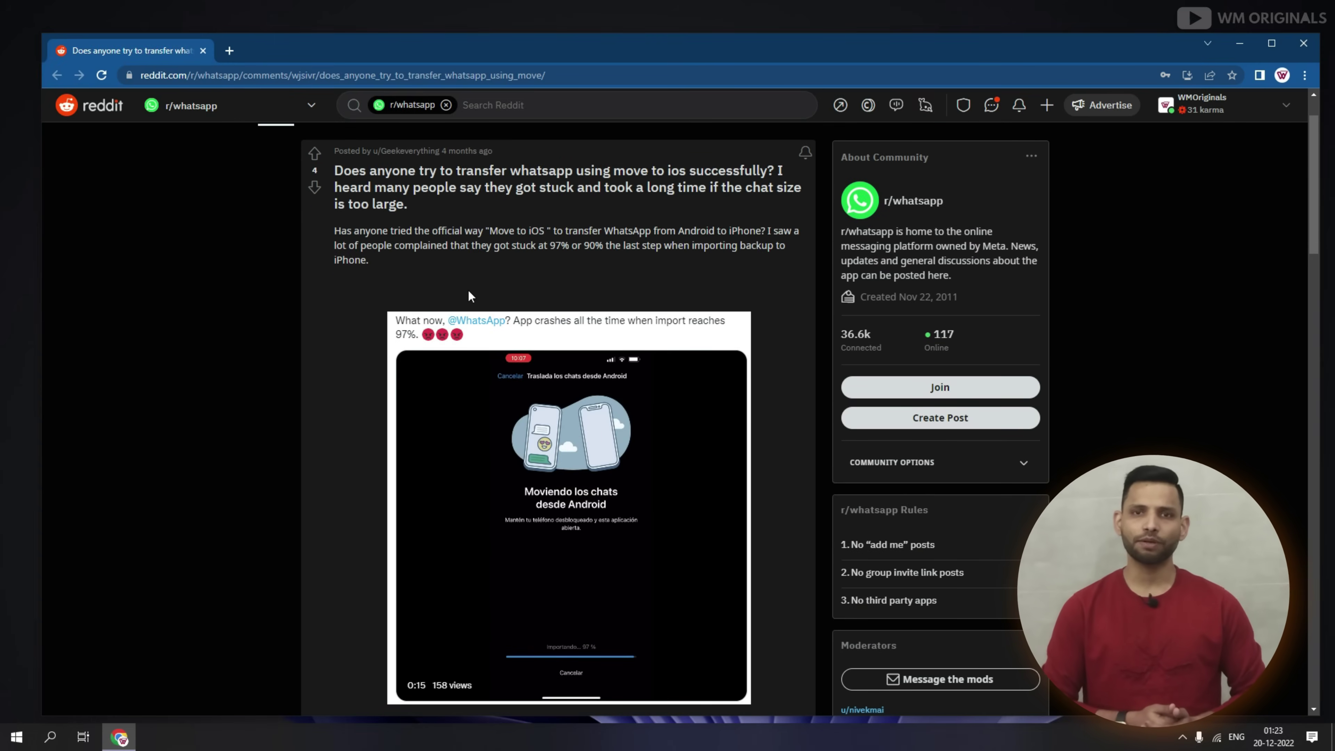
{"action": "scroll", "coordinate": [678, 342], "scroll_direction": "down", "scroll_amount": 5}
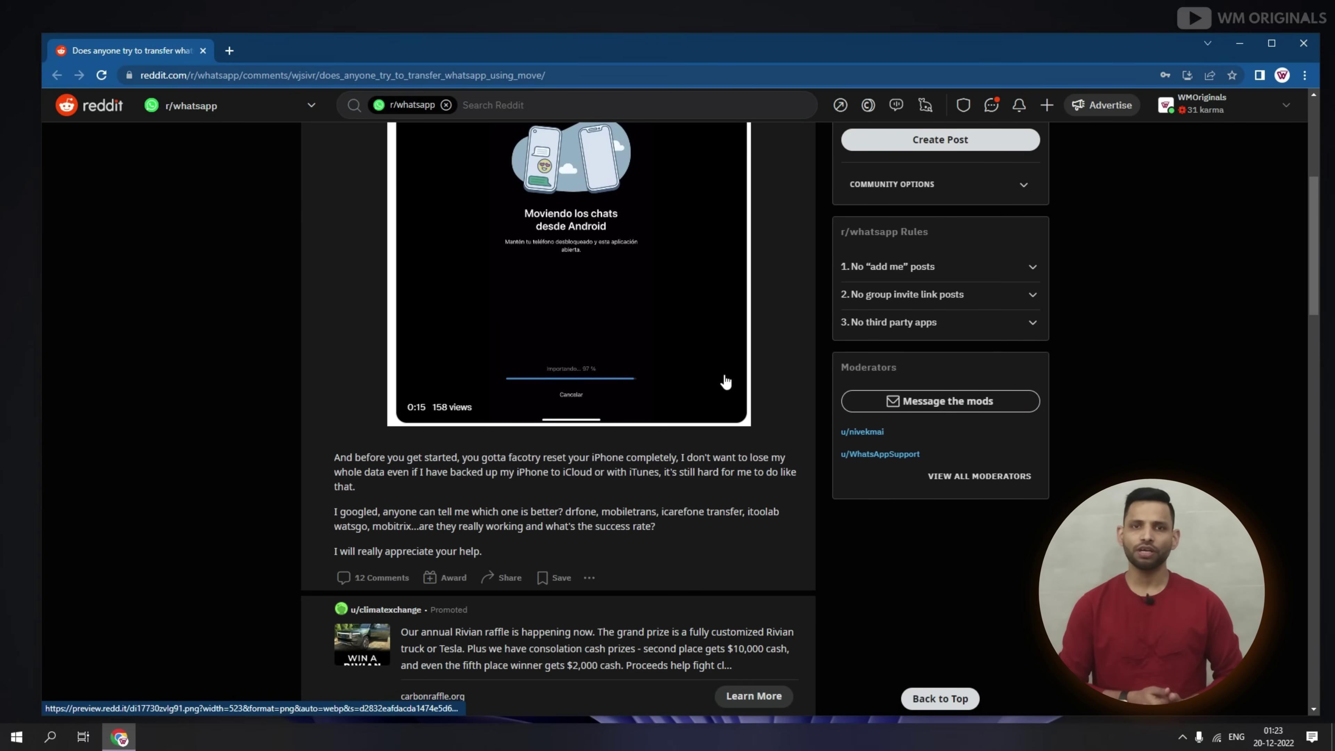
{"action": "scroll", "coordinate": [636, 521], "scroll_direction": "down", "scroll_amount": 8}
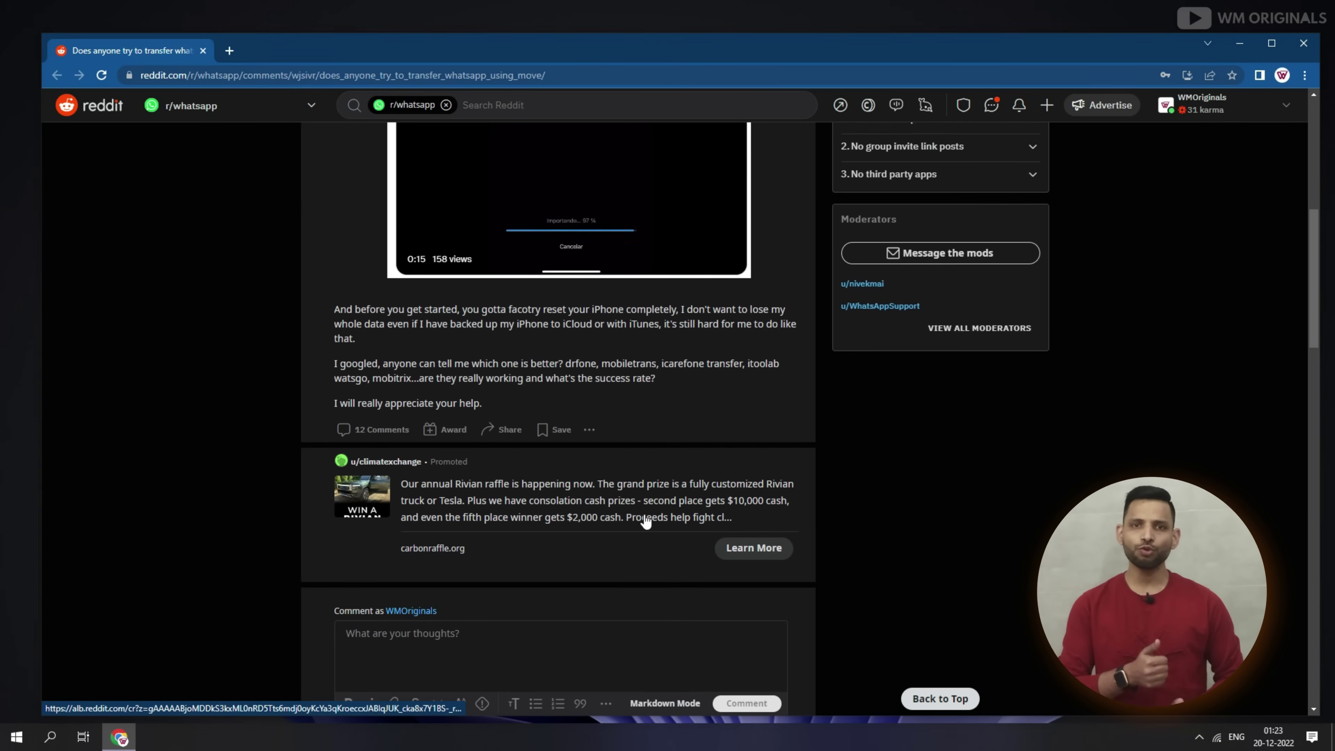
{"action": "scroll", "coordinate": [630, 519], "scroll_direction": "down", "scroll_amount": 9}
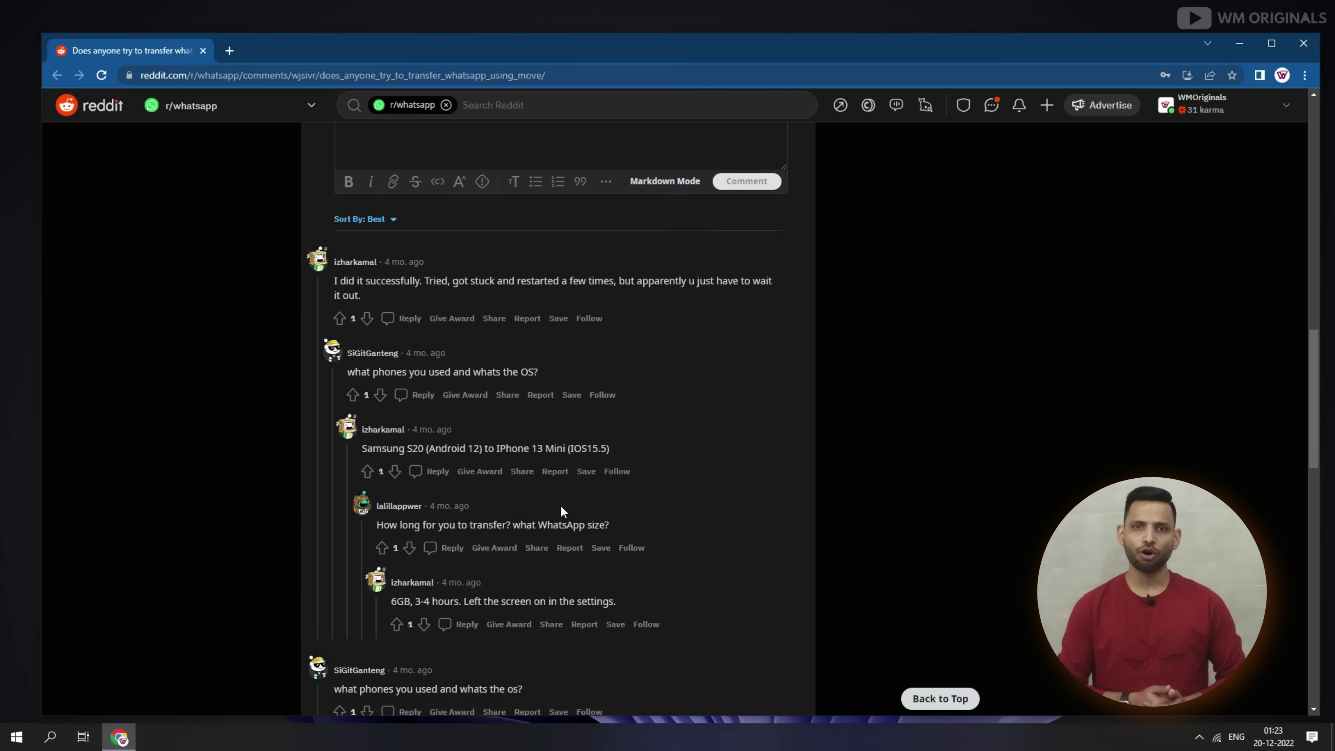
{"action": "scroll", "coordinate": [625, 523], "scroll_direction": "down", "scroll_amount": 11}
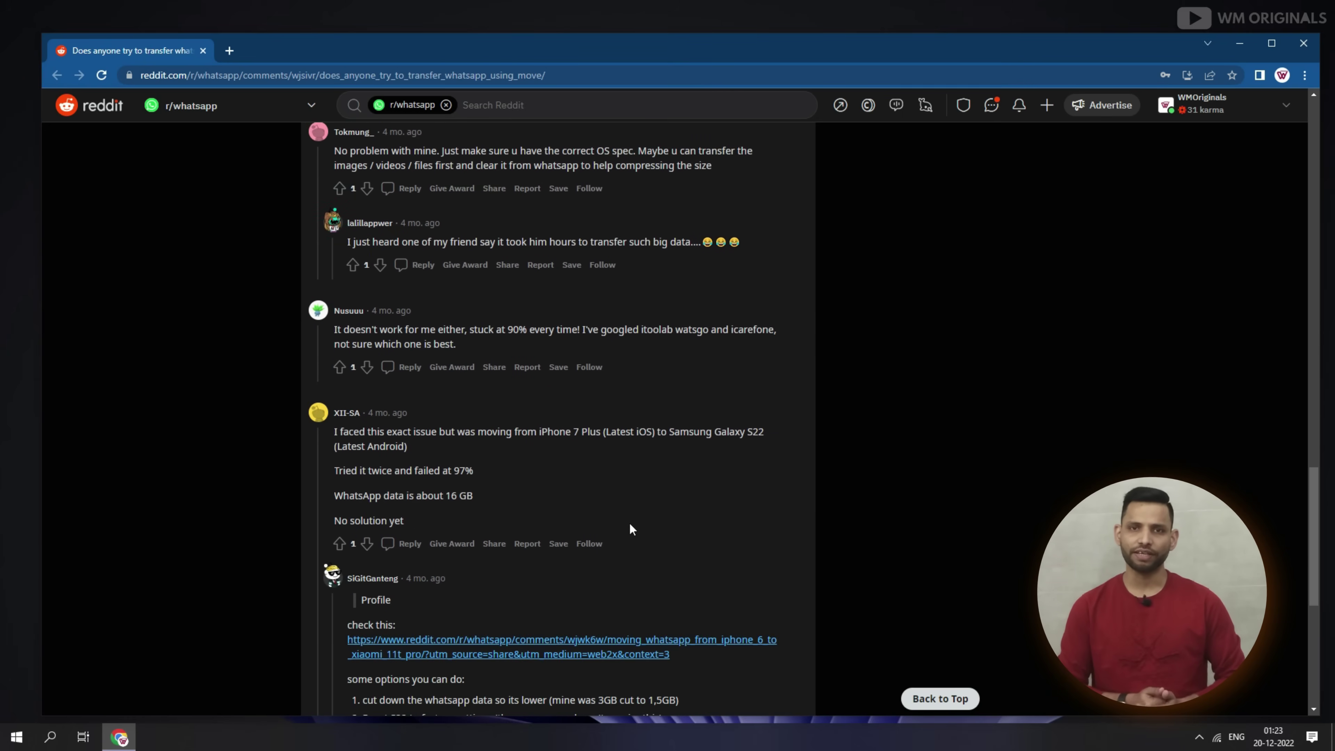
{"action": "scroll", "coordinate": [628, 522], "scroll_direction": "down", "scroll_amount": 3}
{"action": "scroll", "coordinate": [628, 522], "scroll_direction": "down", "scroll_amount": 3}
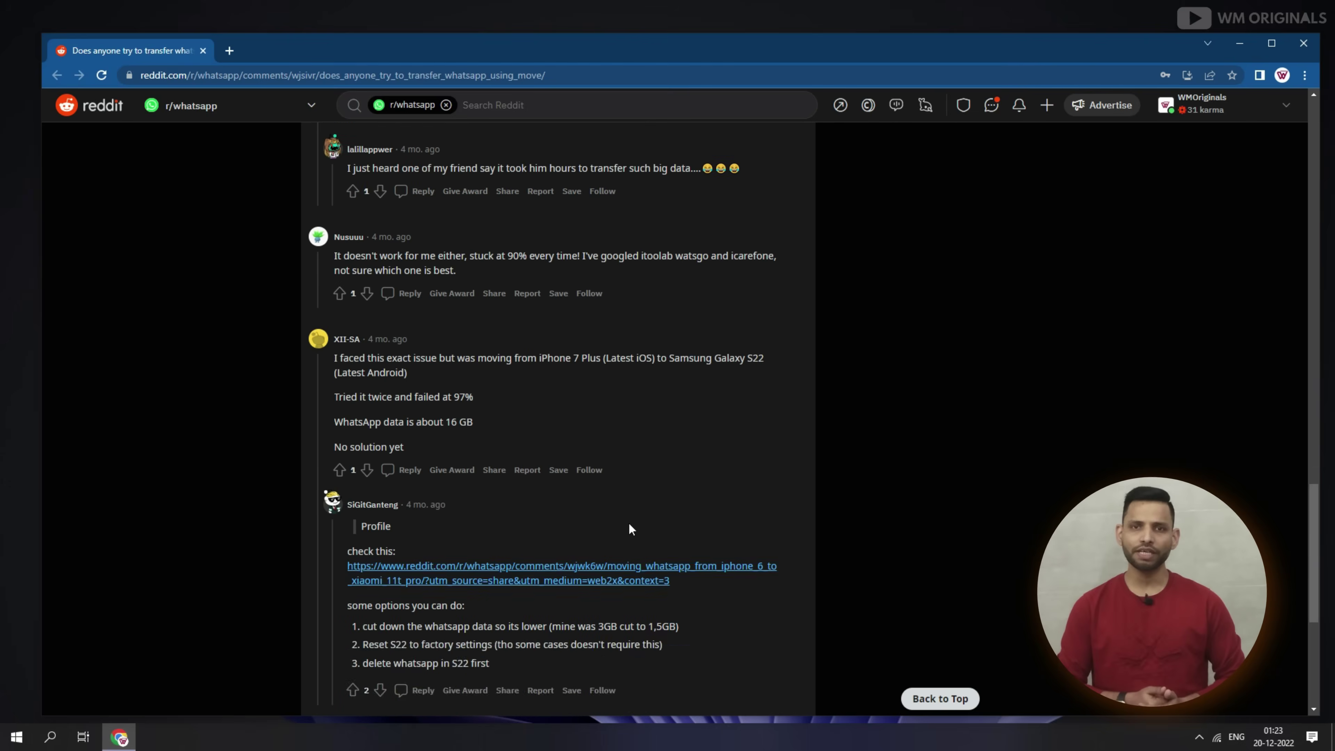
{"action": "scroll", "coordinate": [628, 522], "scroll_direction": "up", "scroll_amount": 20}
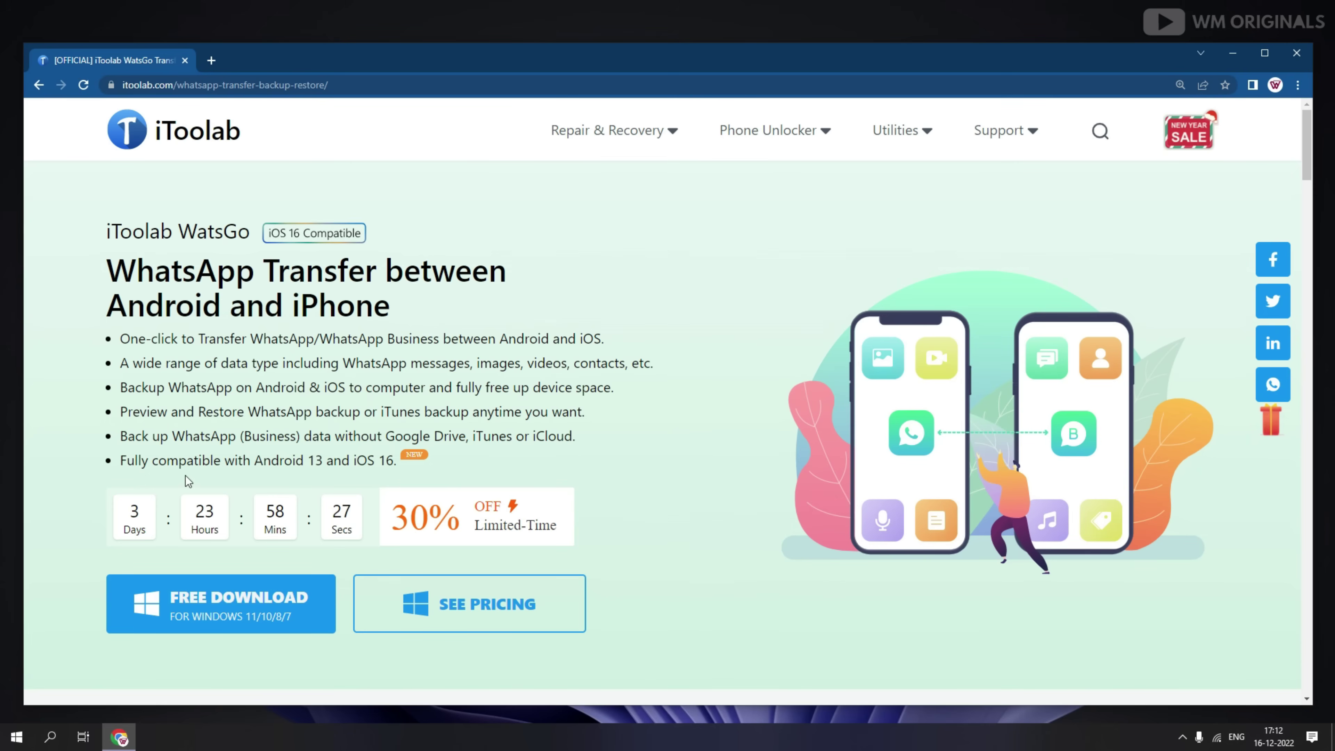
- Scroll through the WatsGo feature sections, then scroll back toward the top
{"action": "scroll", "coordinate": [662, 580], "scroll_direction": "down", "scroll_amount": 10}
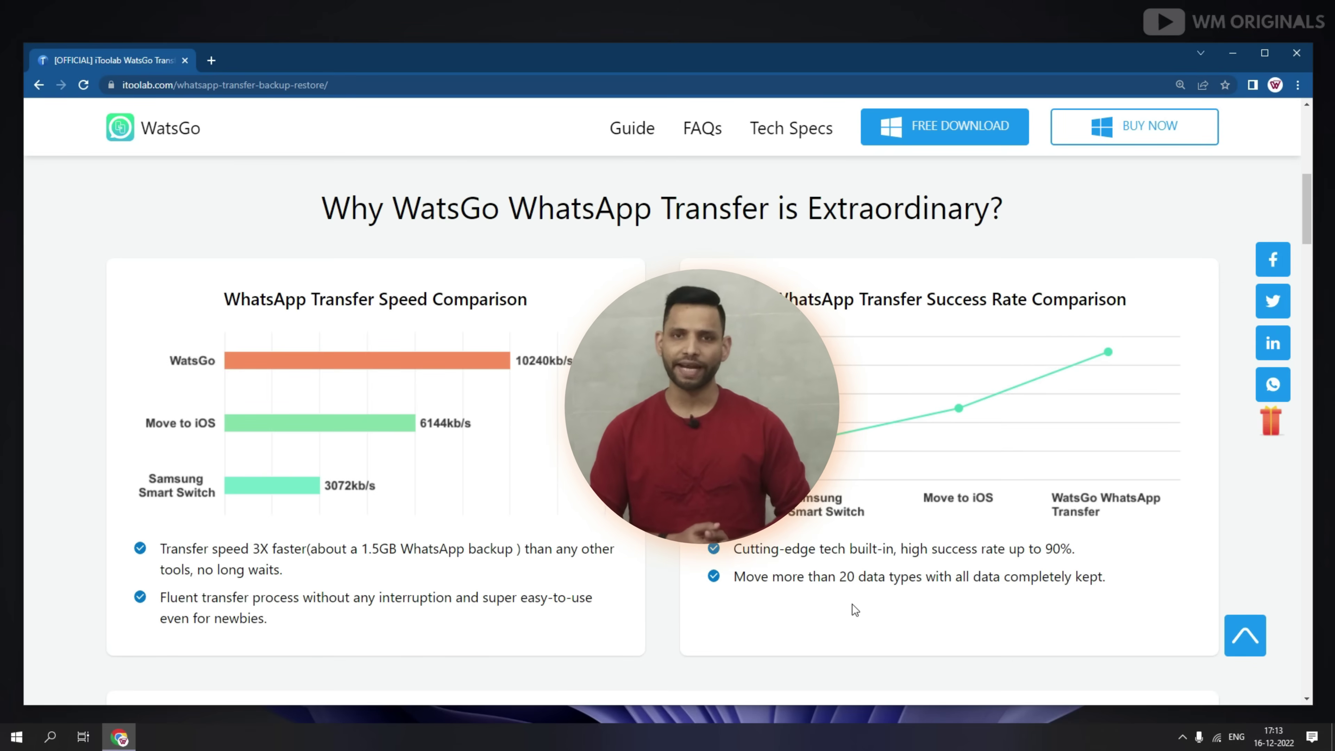
{"action": "scroll", "coordinate": [1031, 525], "scroll_direction": "down", "scroll_amount": 8}
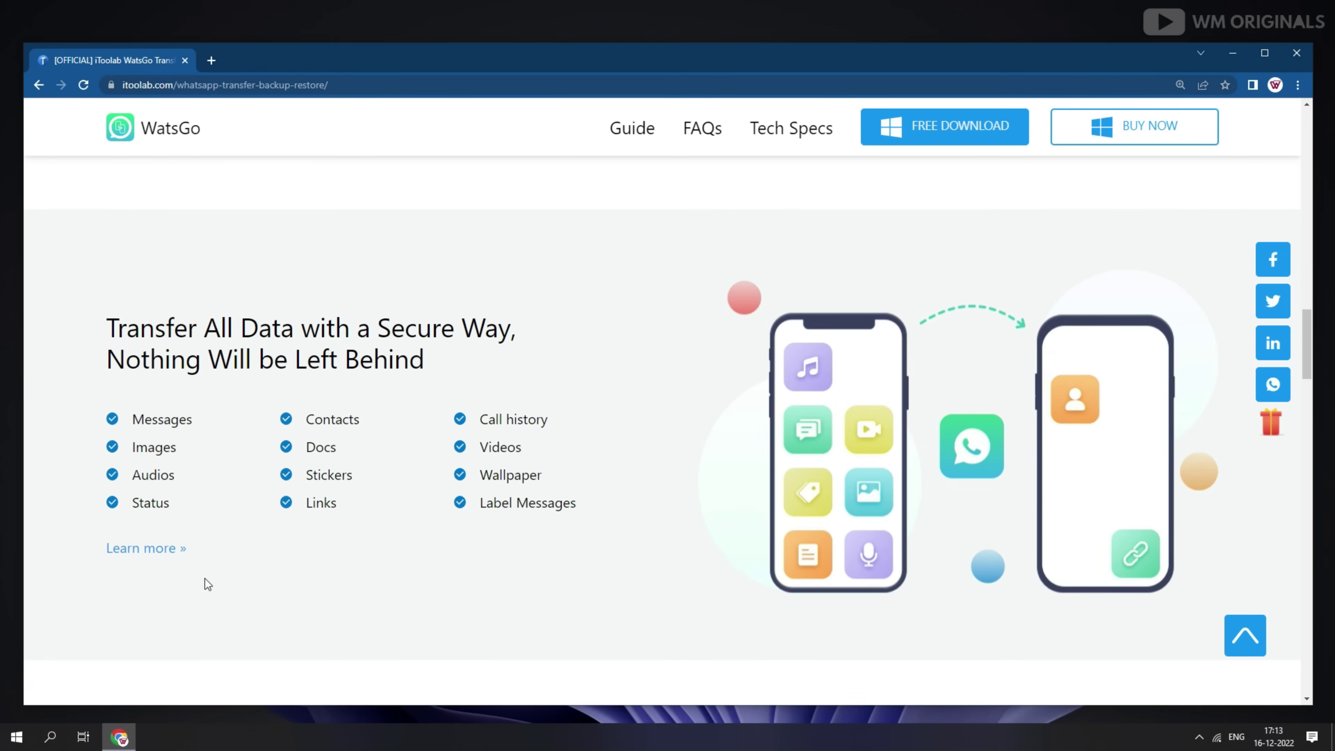
{"action": "scroll", "coordinate": [473, 578], "scroll_direction": "down", "scroll_amount": 5}
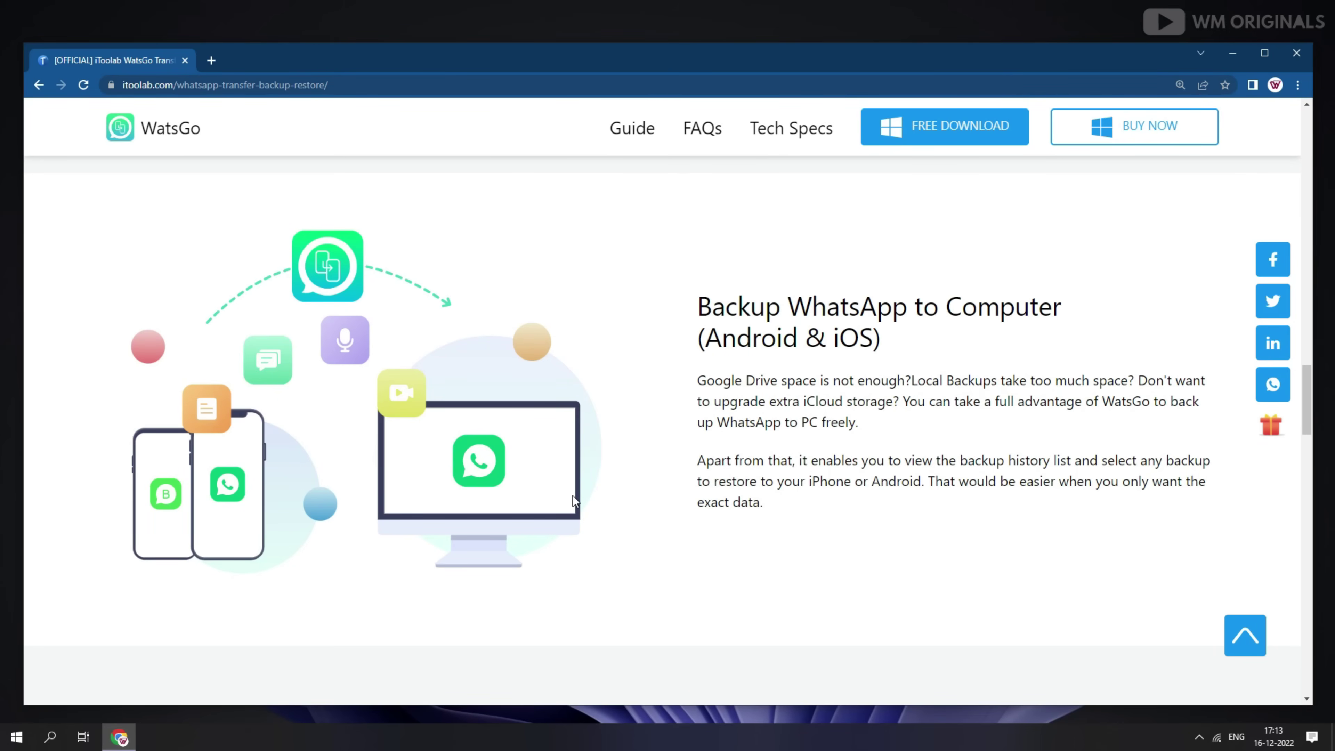
{"action": "scroll", "coordinate": [572, 495], "scroll_direction": "down", "scroll_amount": 5}
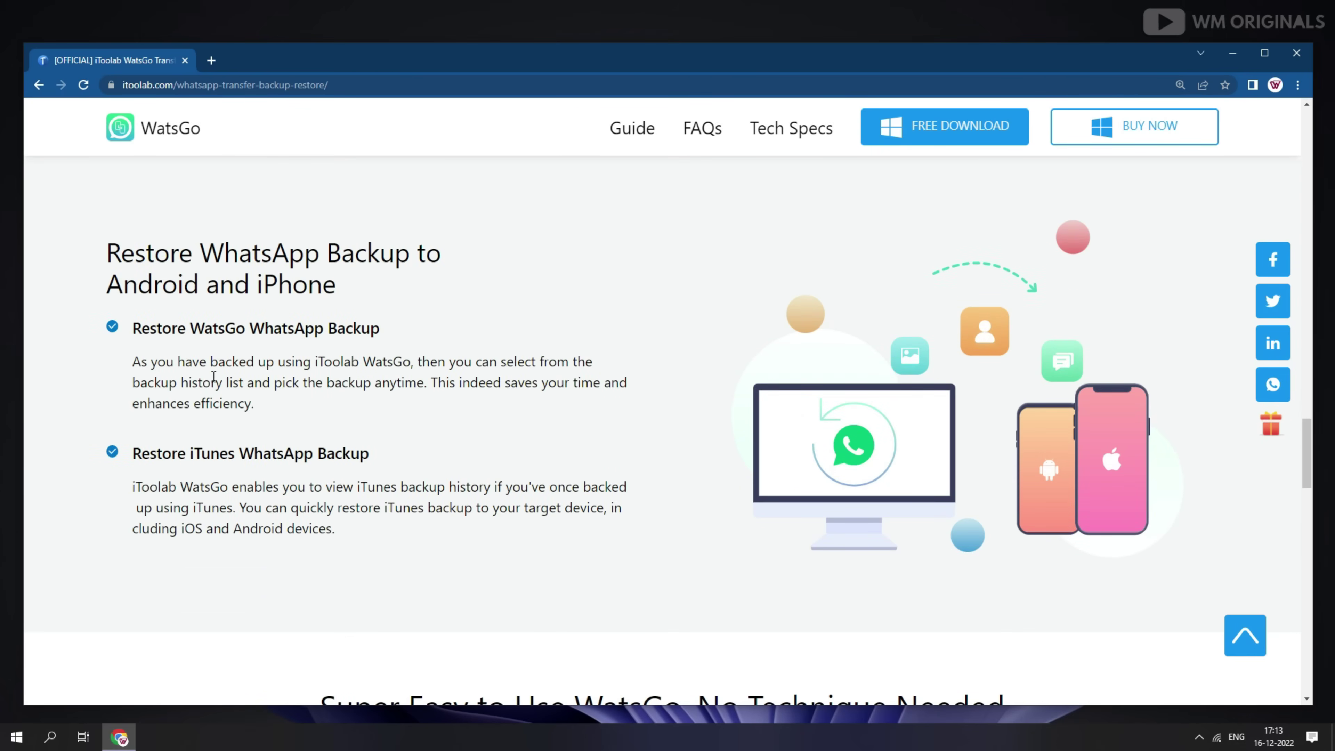
{"action": "scroll", "coordinate": [360, 408], "scroll_direction": "down", "scroll_amount": 5}
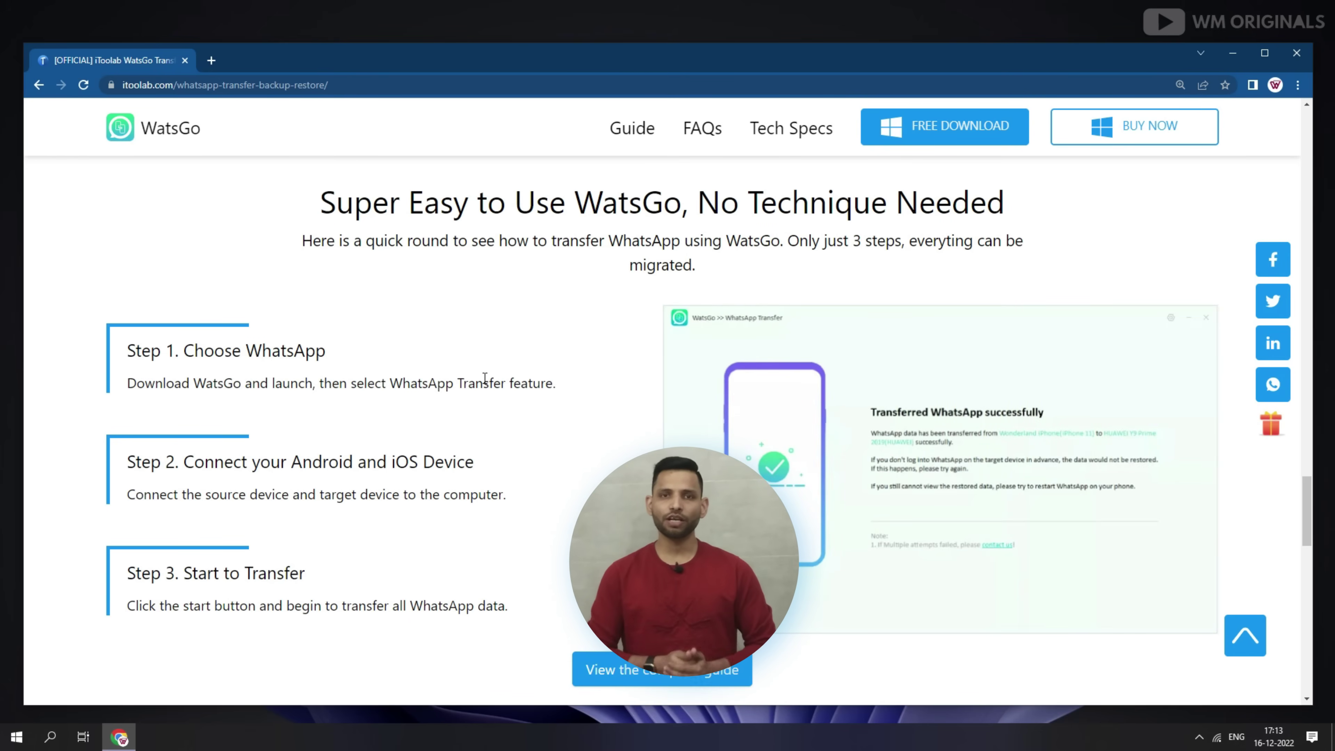
{"action": "scroll", "coordinate": [484, 377], "scroll_direction": "up", "scroll_amount": 15}
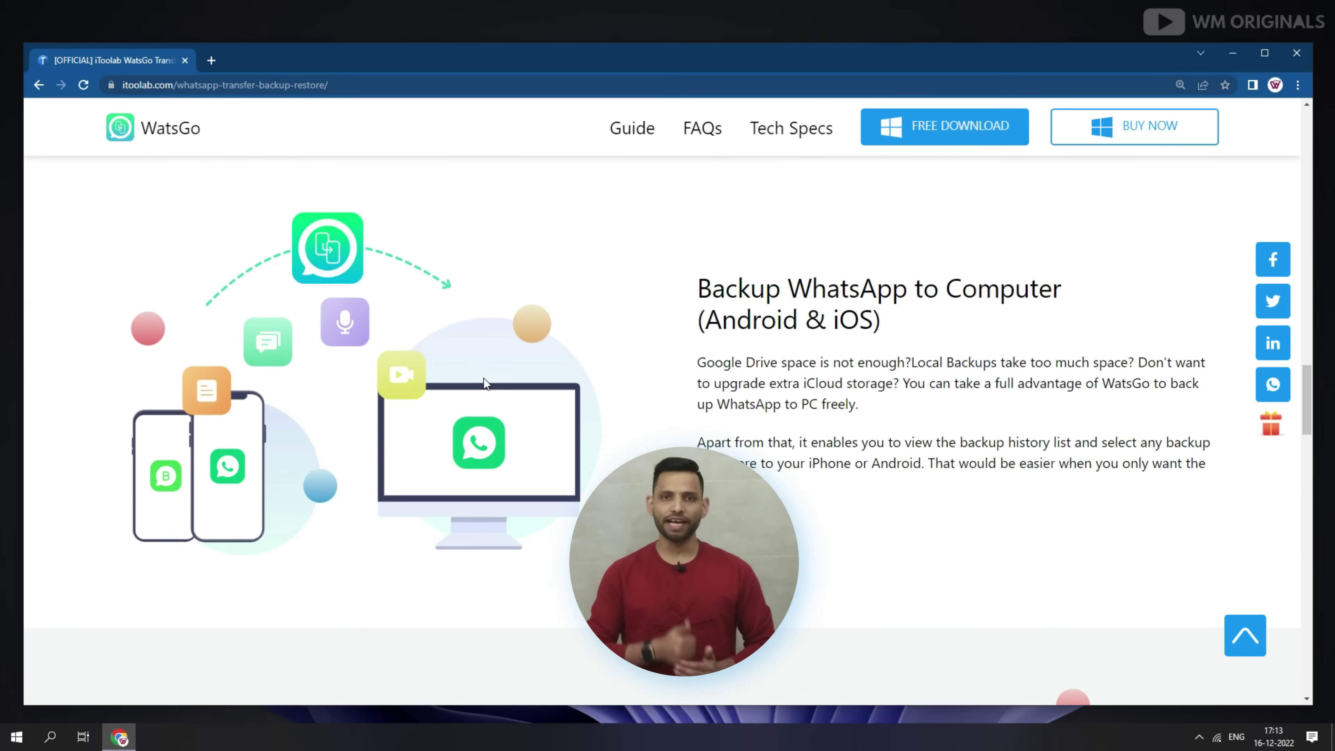
{"action": "scroll", "coordinate": [484, 378], "scroll_direction": "up", "scroll_amount": 10}
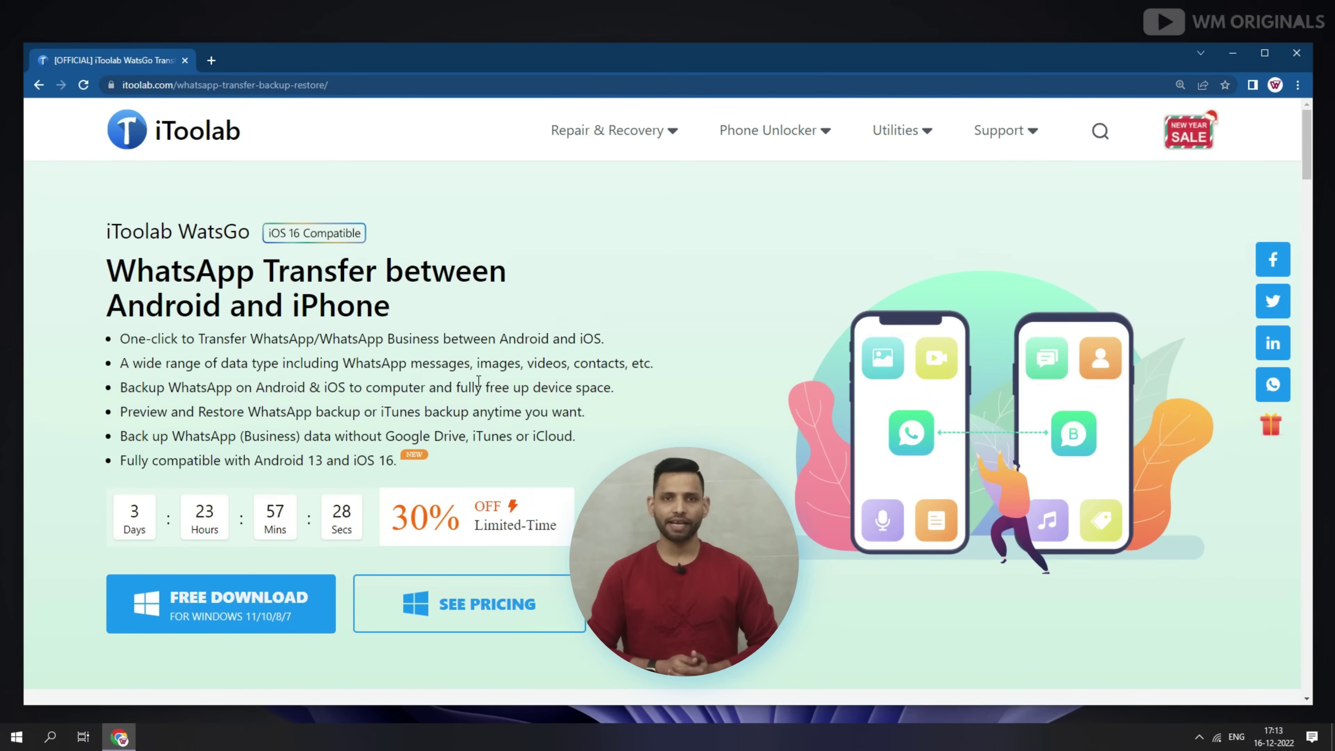
- Download watsgo.exe for Windows, install it, and launch WatsGo
{"action": "left_click", "coordinate": [194, 610]}
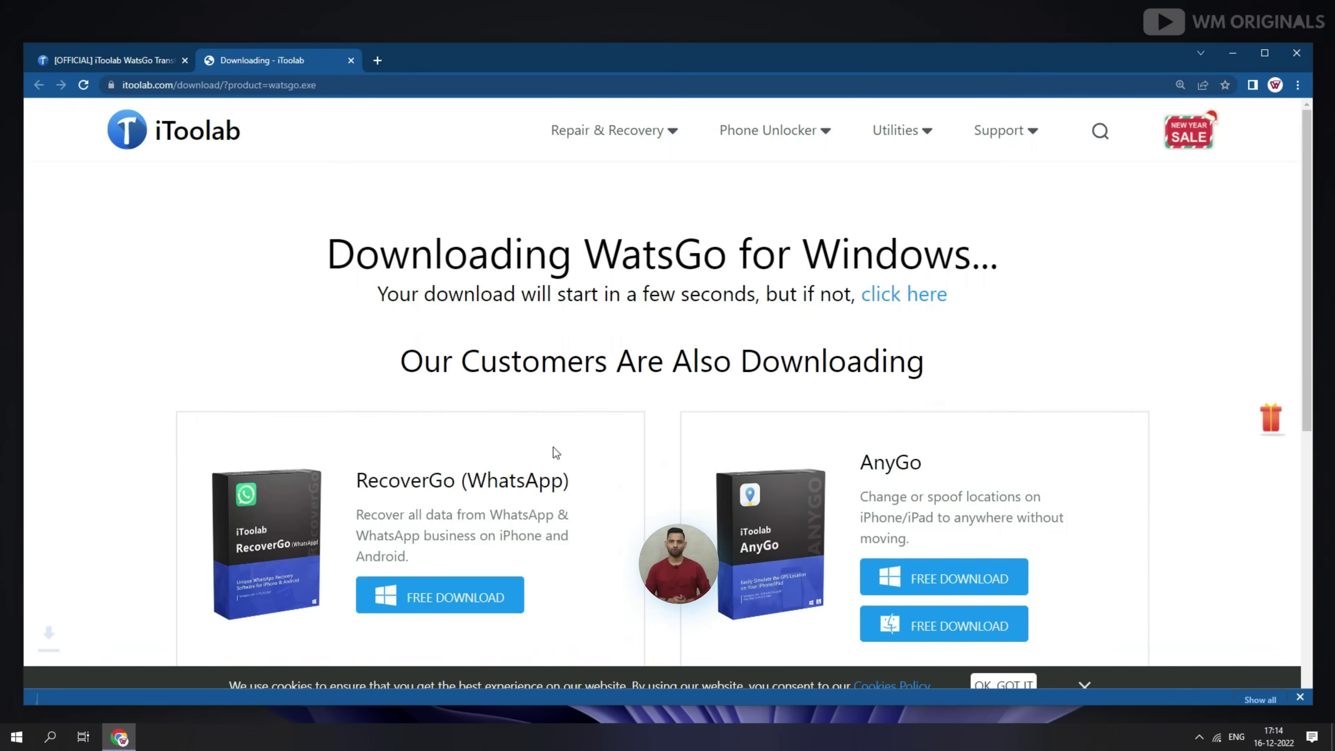
{"action": "left_click", "coordinate": [1084, 647]}
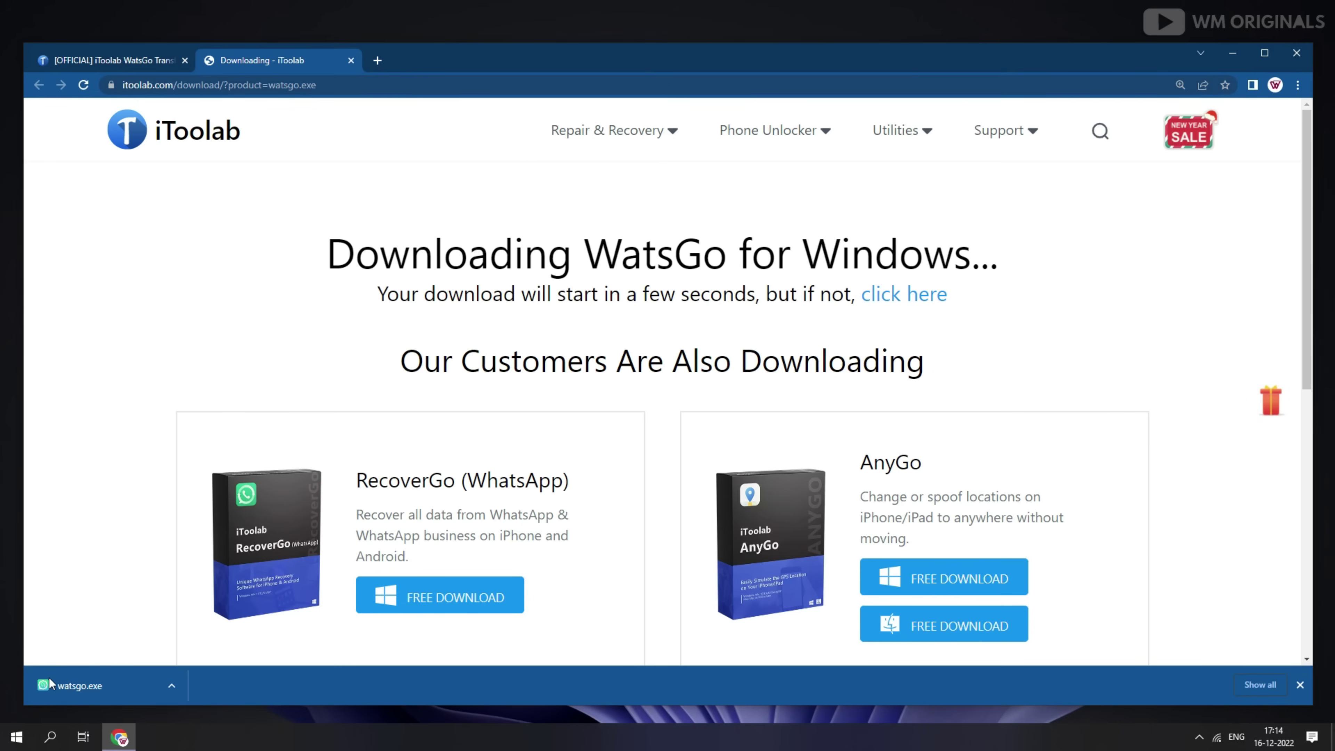
{"action": "left_click", "coordinate": [72, 686]}
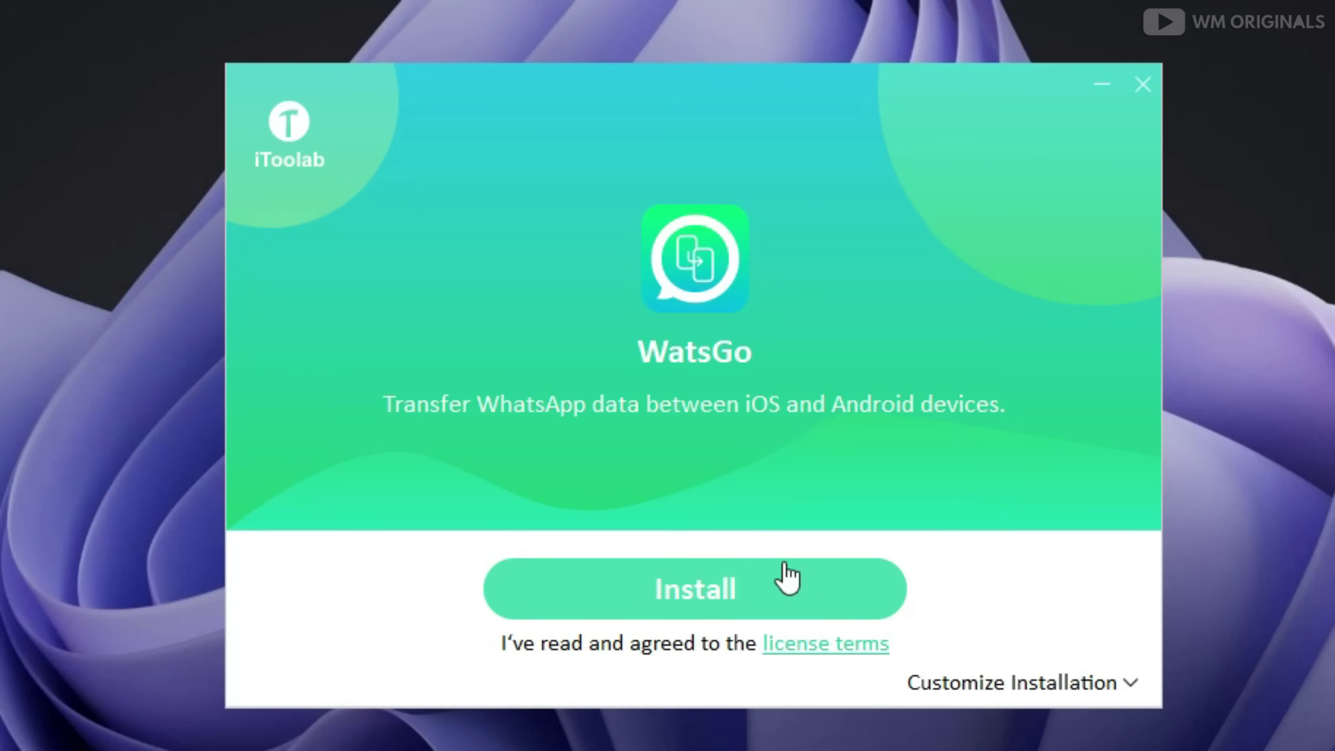
{"action": "left_click", "coordinate": [659, 597]}
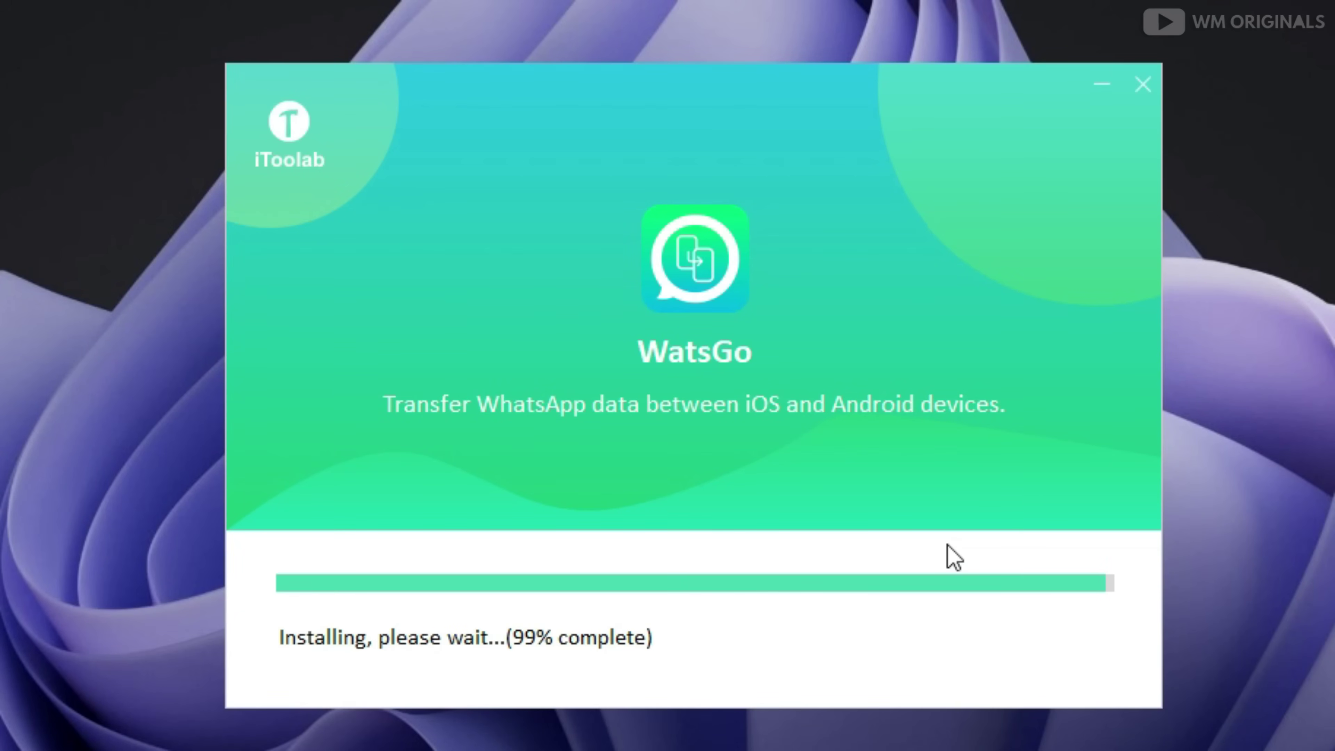
{"action": "left_click", "coordinate": [655, 623]}
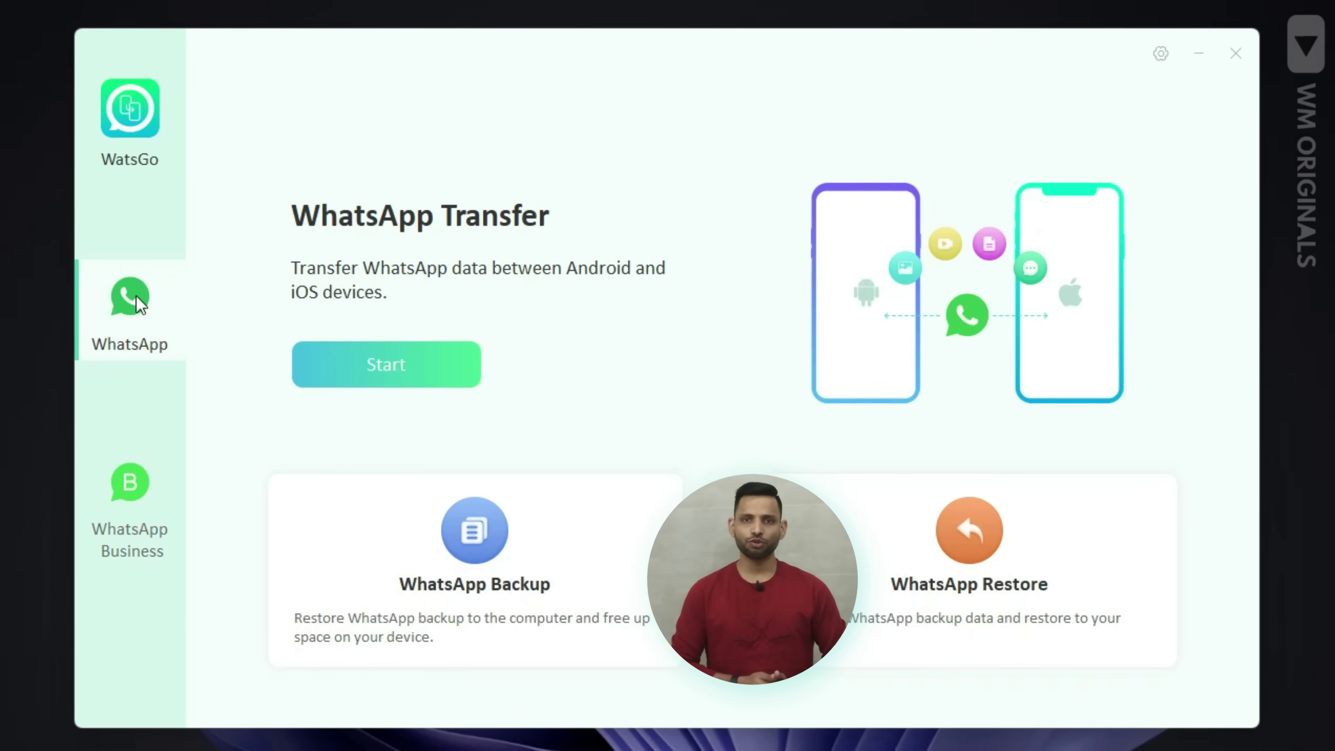
- Choose regular WhatsApp transfer instead of WhatsApp Business and start a phone-to-phone transfer
{"action": "left_click", "coordinate": [138, 499]}
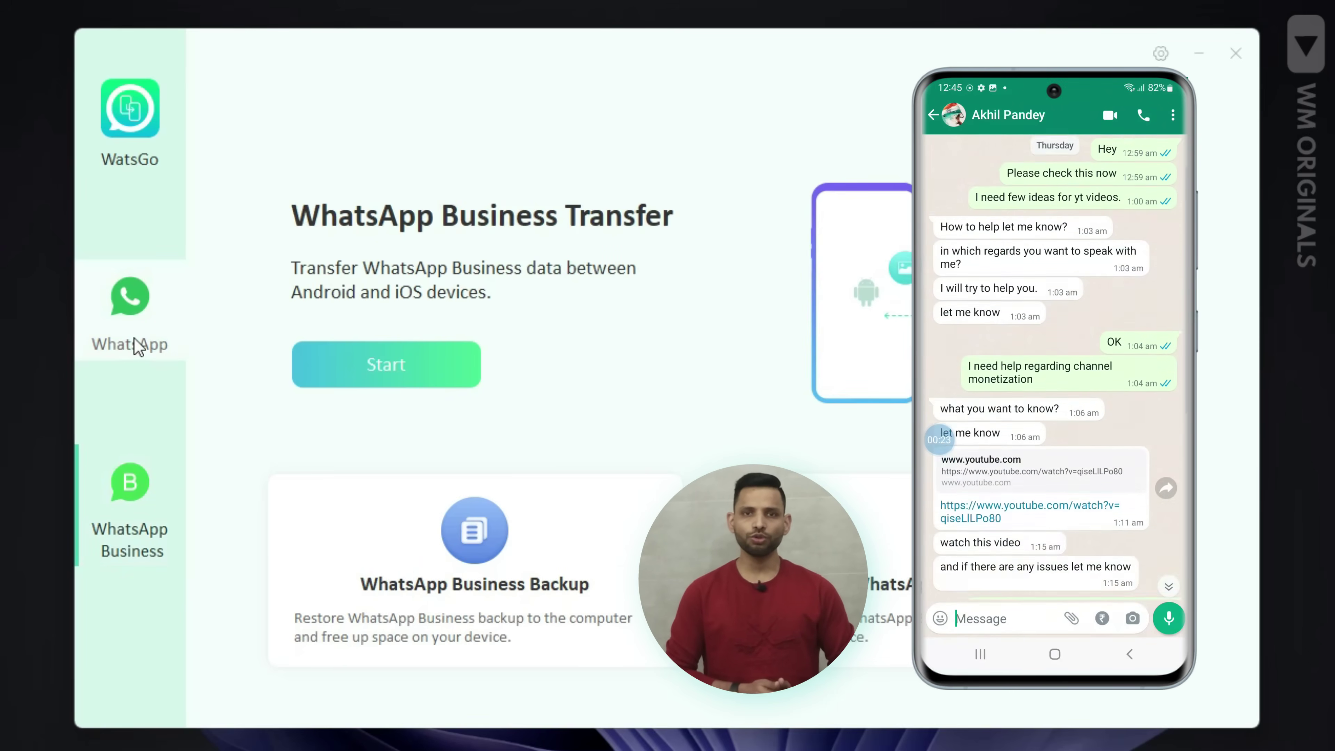
{"action": "left_click", "coordinate": [138, 347]}
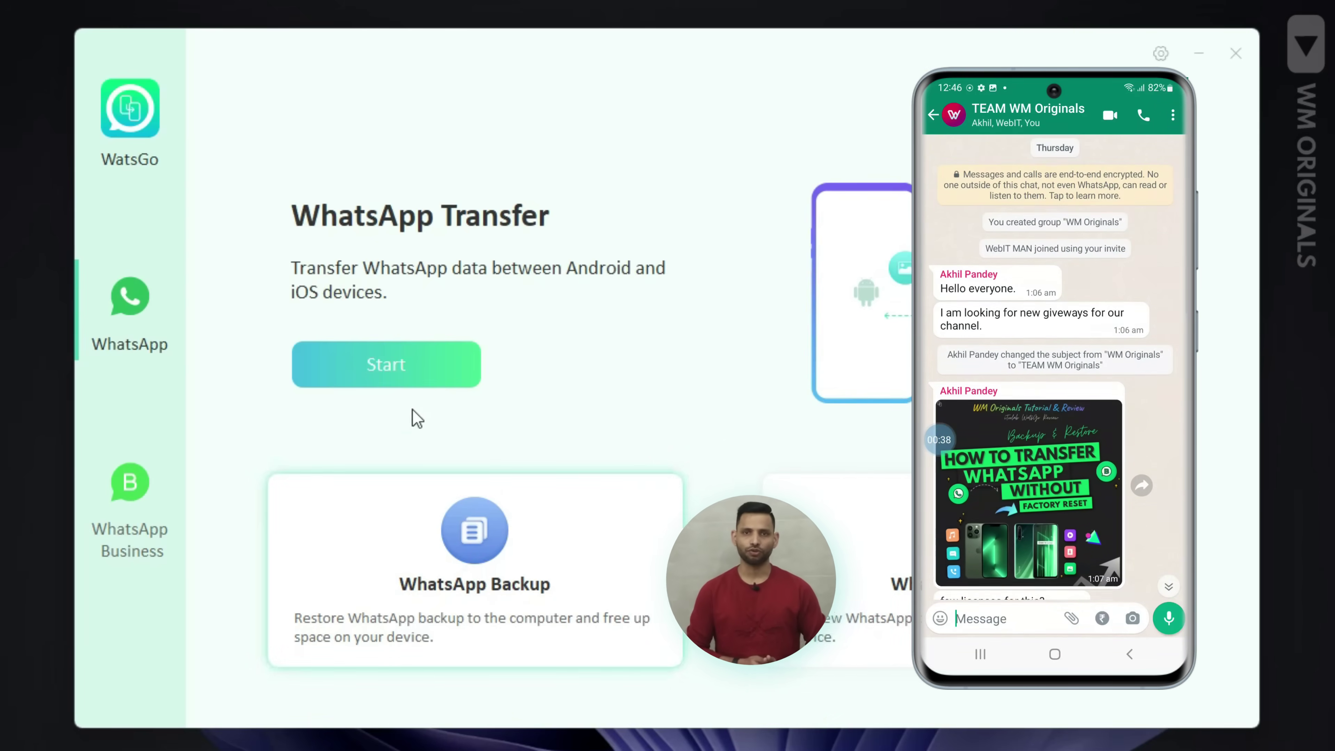
{"action": "left_click", "coordinate": [362, 357]}
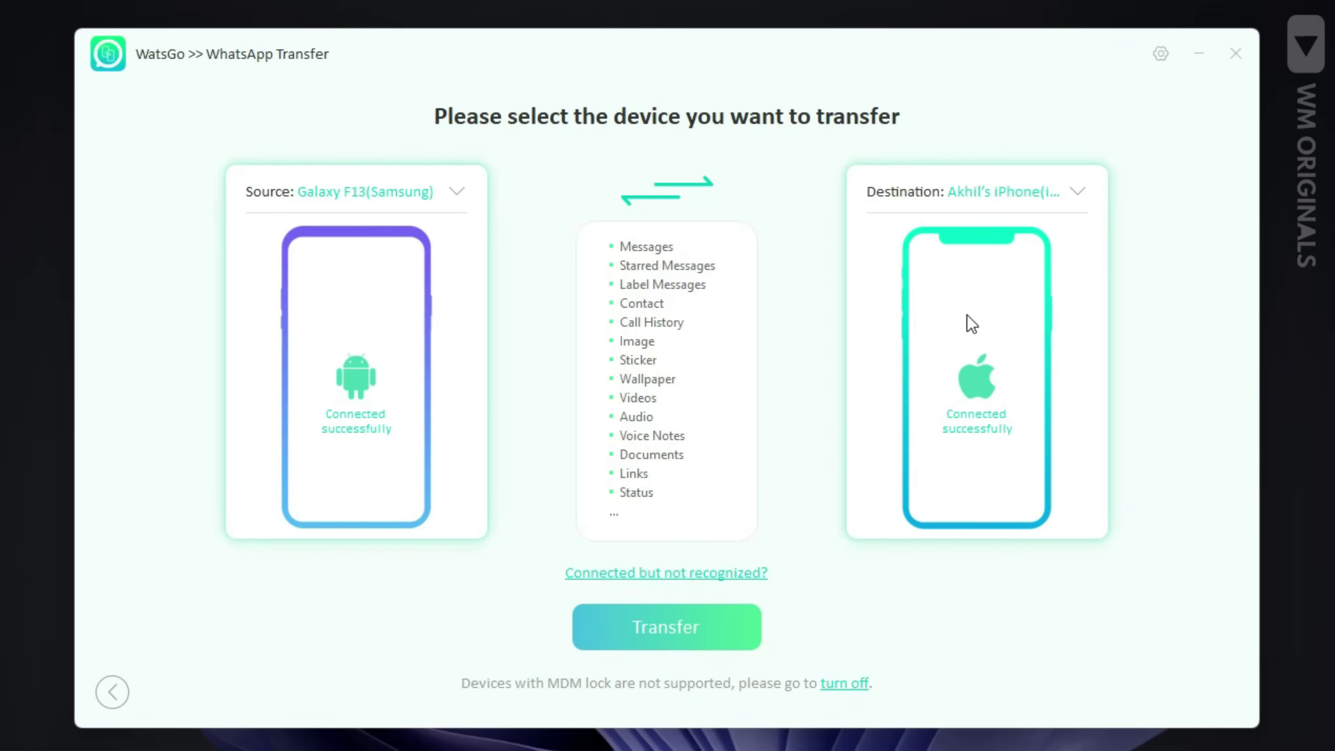
- Start the Galaxy F13 to iPhone transfer, accept overwriting iPhone data, and keep all media types
{"action": "left_click", "coordinate": [662, 627]}
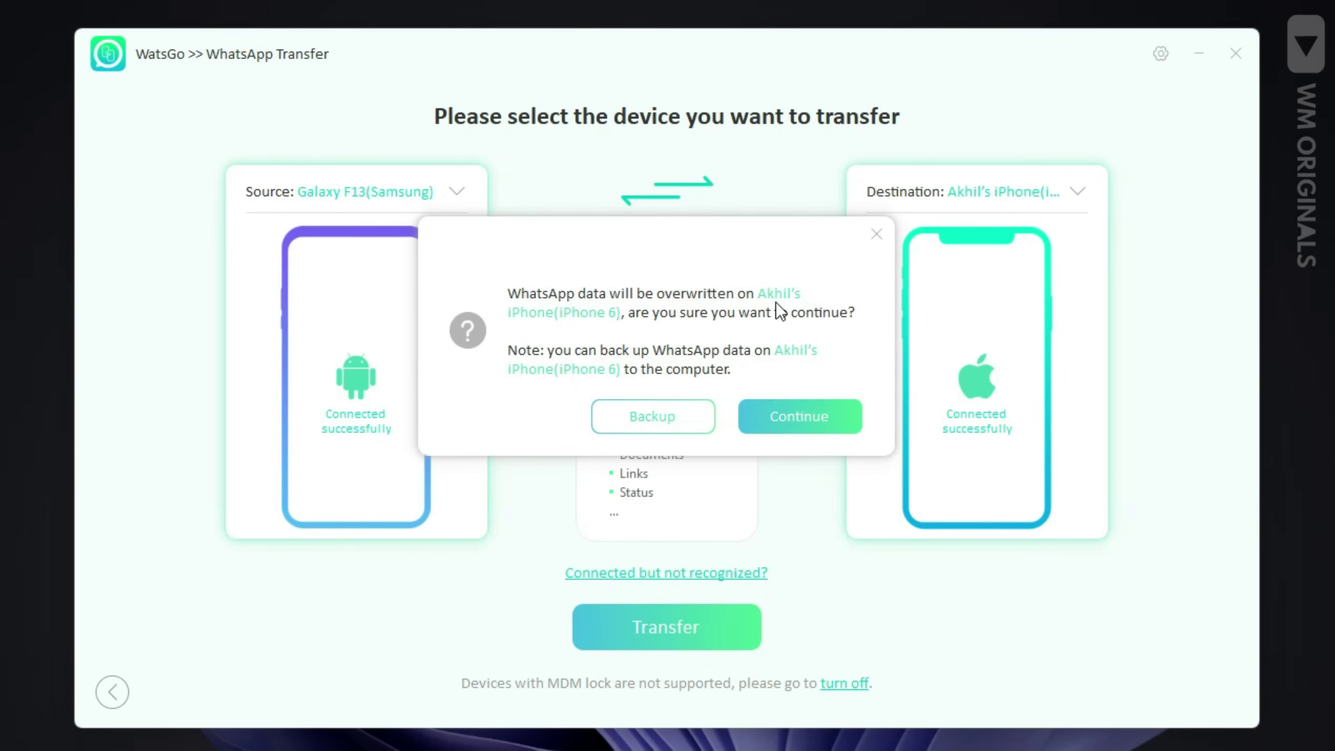
{"action": "left_click", "coordinate": [799, 415]}
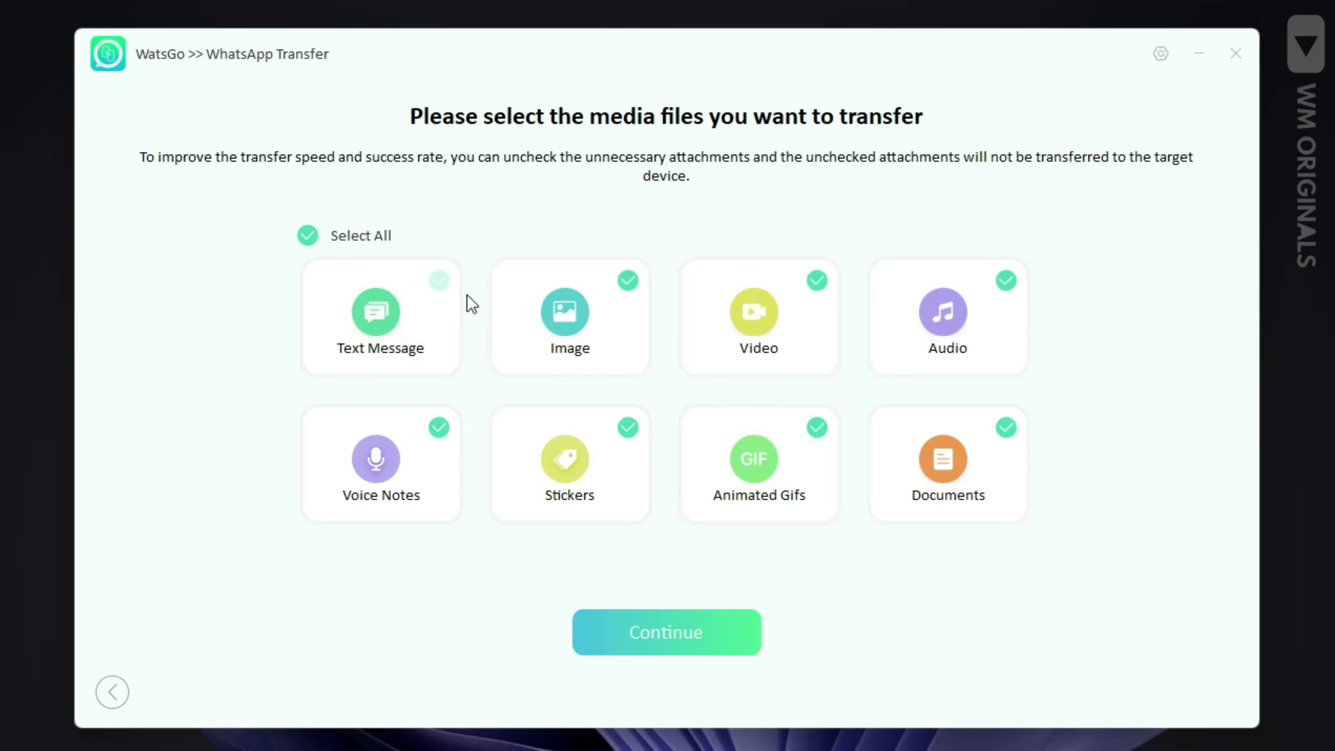
{"action": "left_click", "coordinate": [666, 633]}
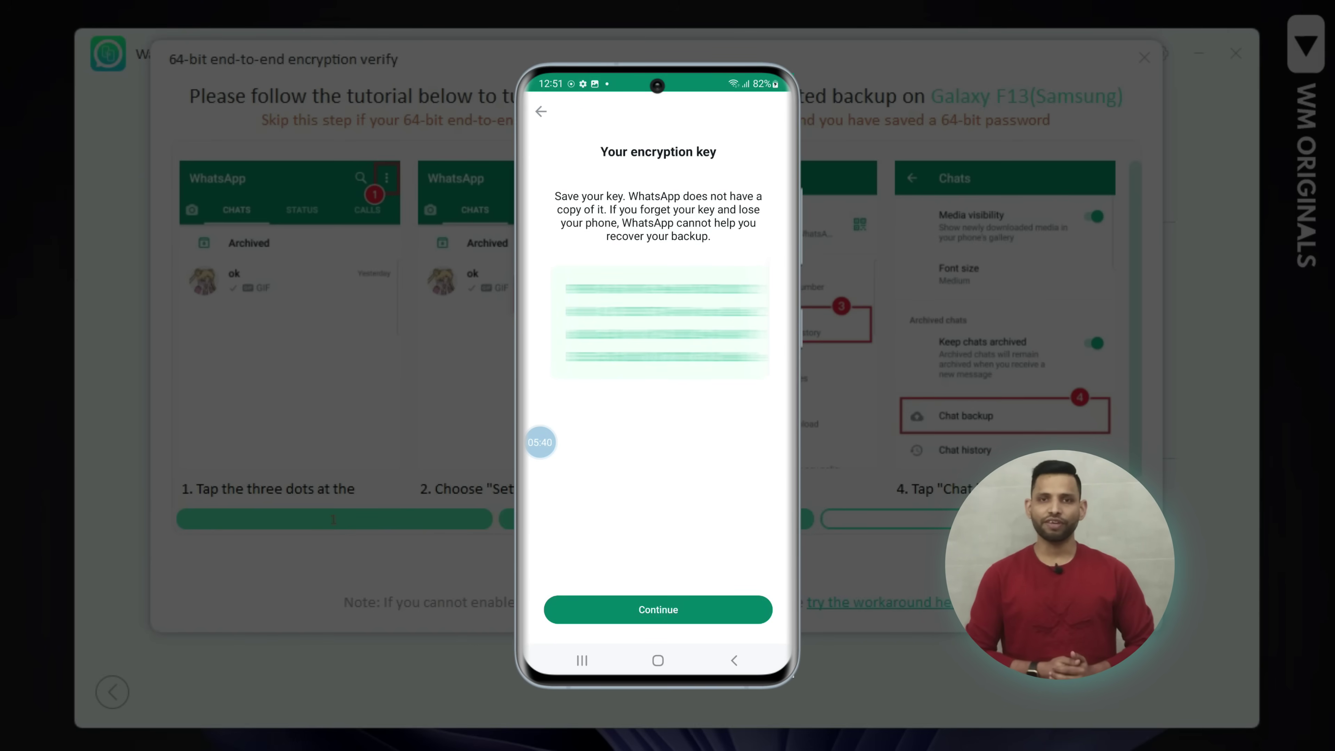
- Scroll the 64-bit encryption tutorial down to its final steps
{"action": "scroll", "coordinate": [1146, 463], "scroll_direction": "down", "scroll_amount": 1}
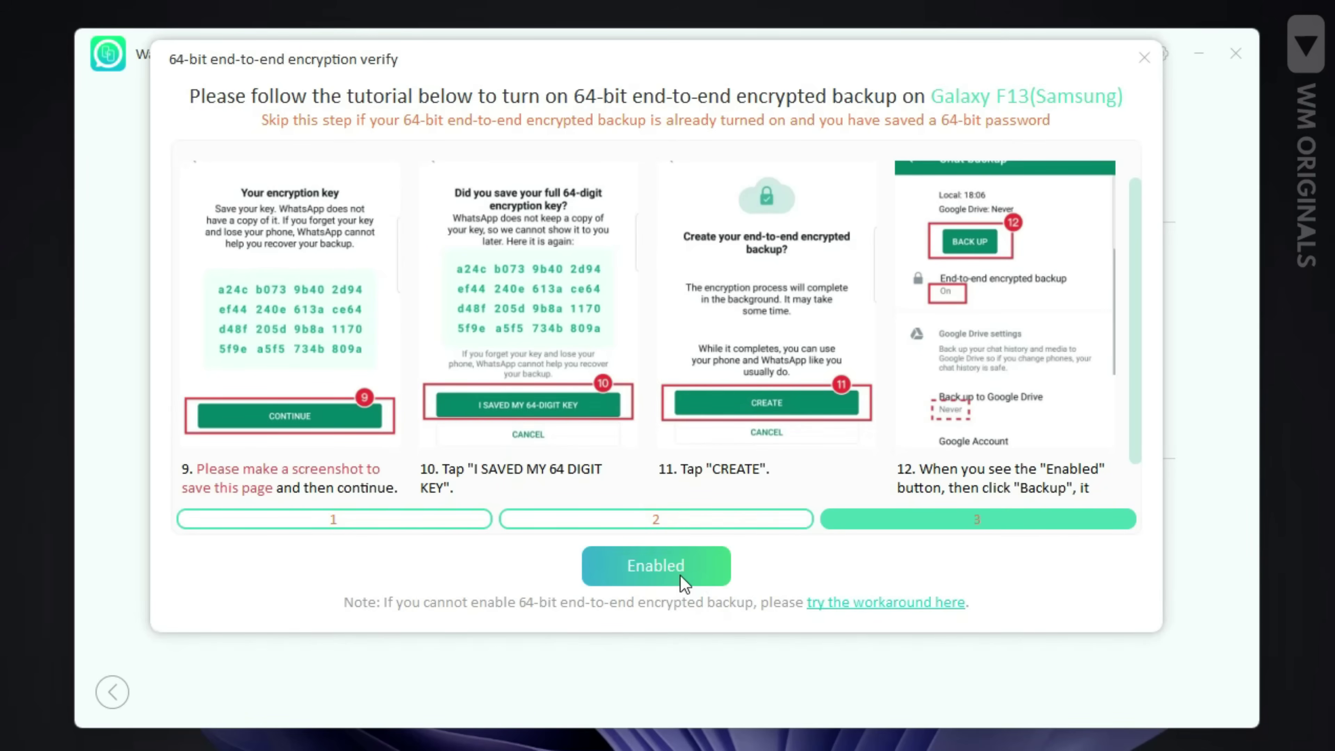
- Confirm encrypted backup is enabled, paste the 64-digit key, and verify it
{"action": "left_click", "coordinate": [681, 574]}
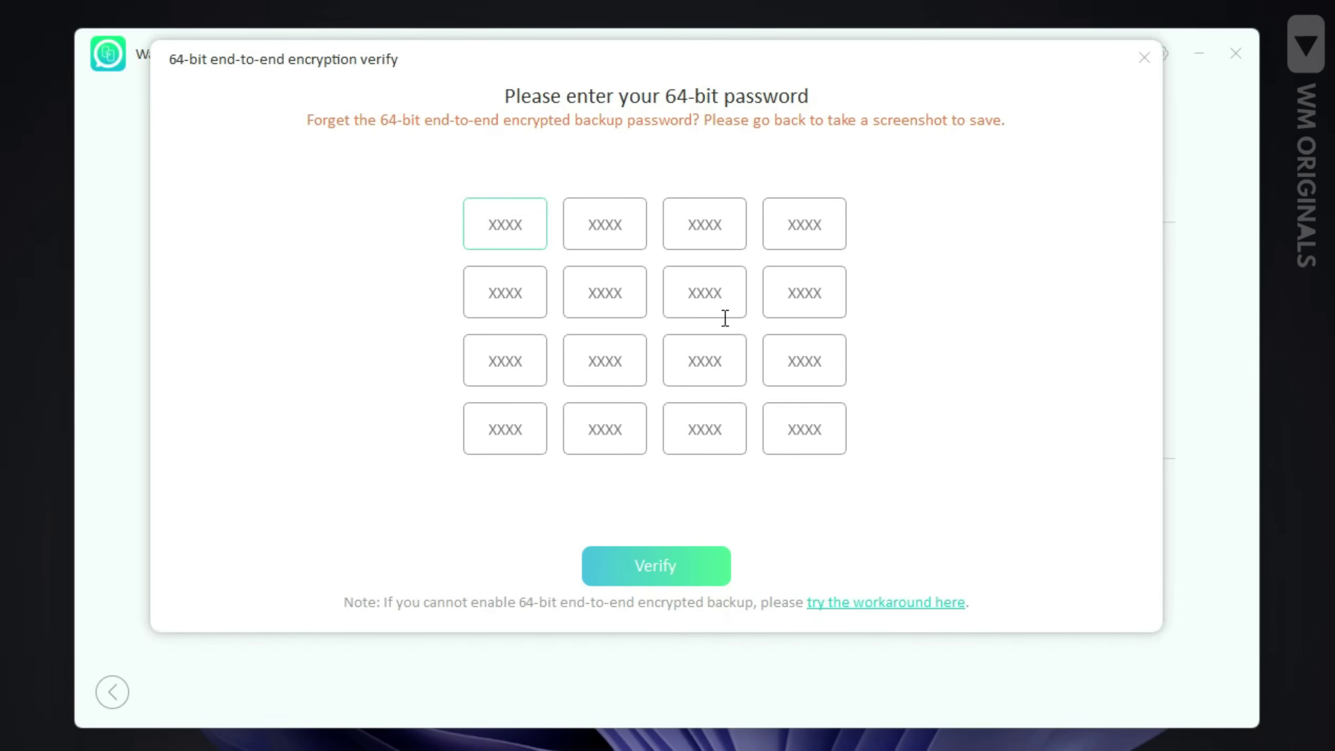
{"action": "key", "text": "ctrl+v"}
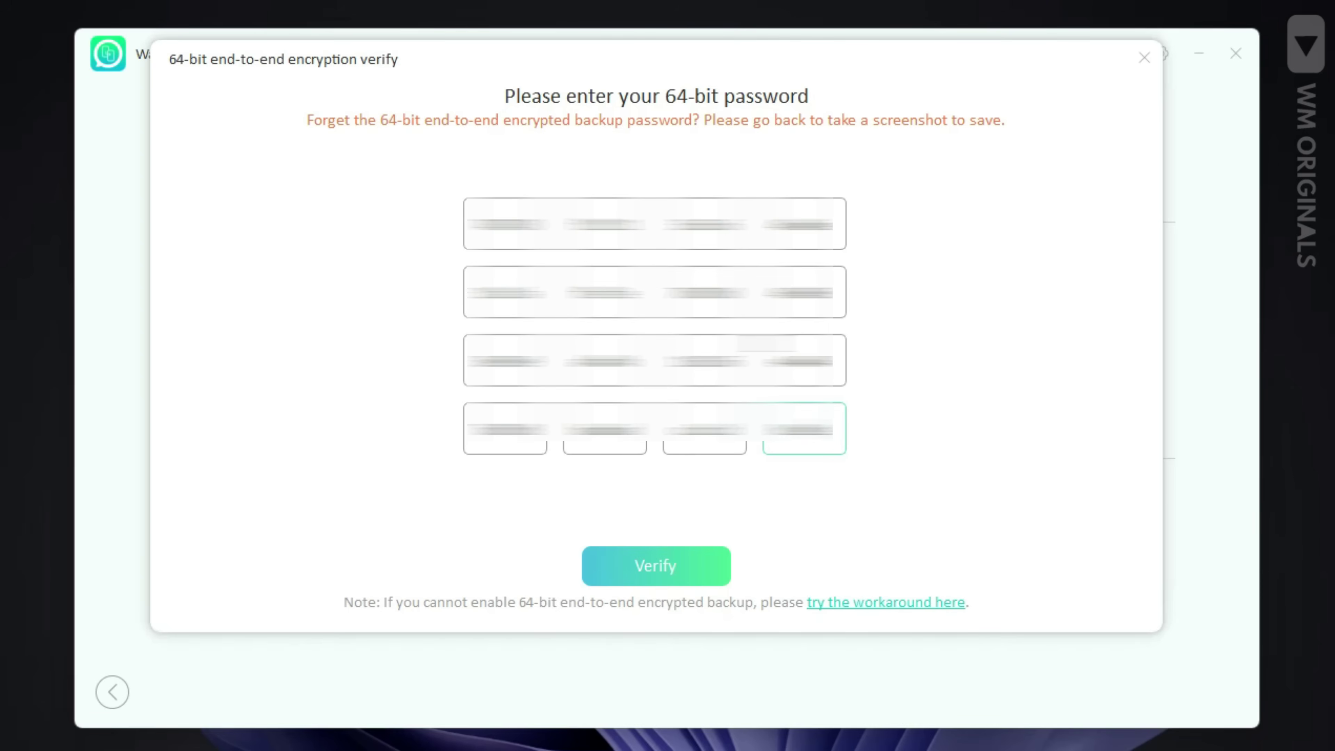
{"action": "left_click", "coordinate": [660, 573]}
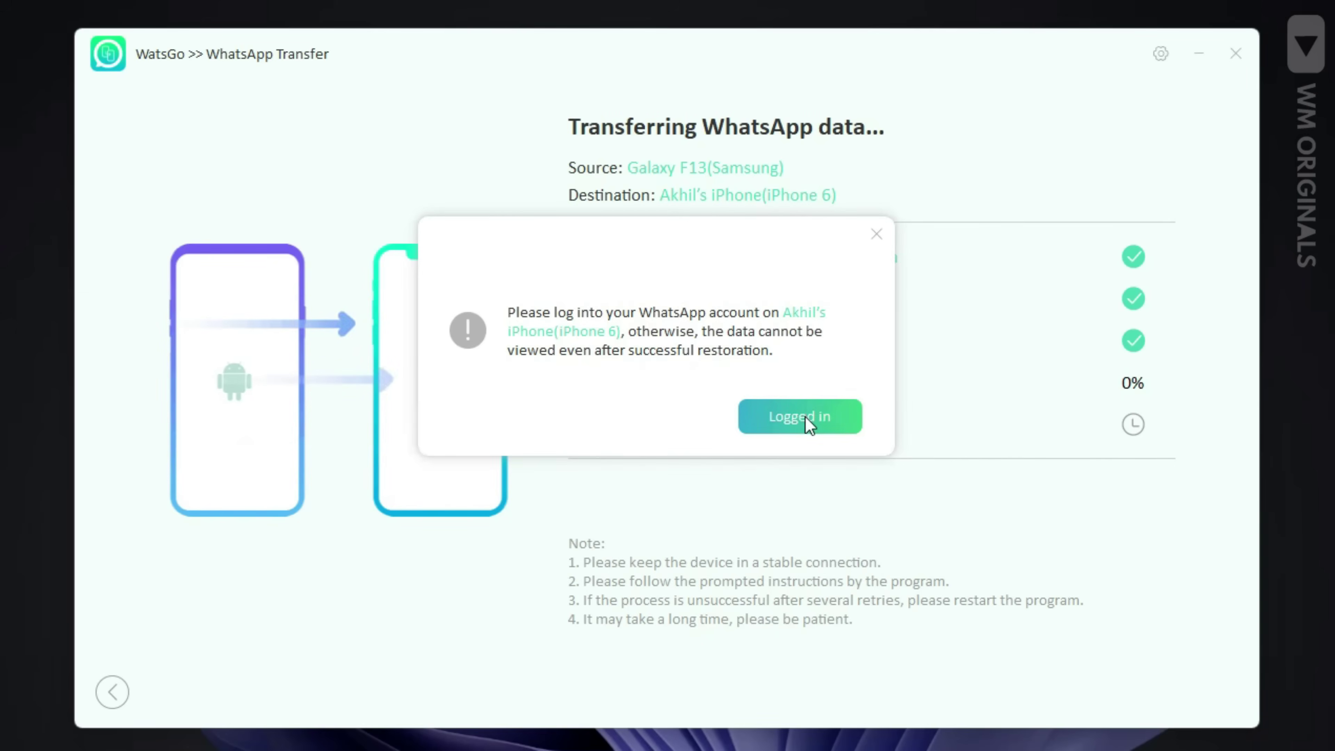
- Confirm WhatsApp is logged in on the iPhone so the transfer continues
{"action": "left_click", "coordinate": [807, 421]}
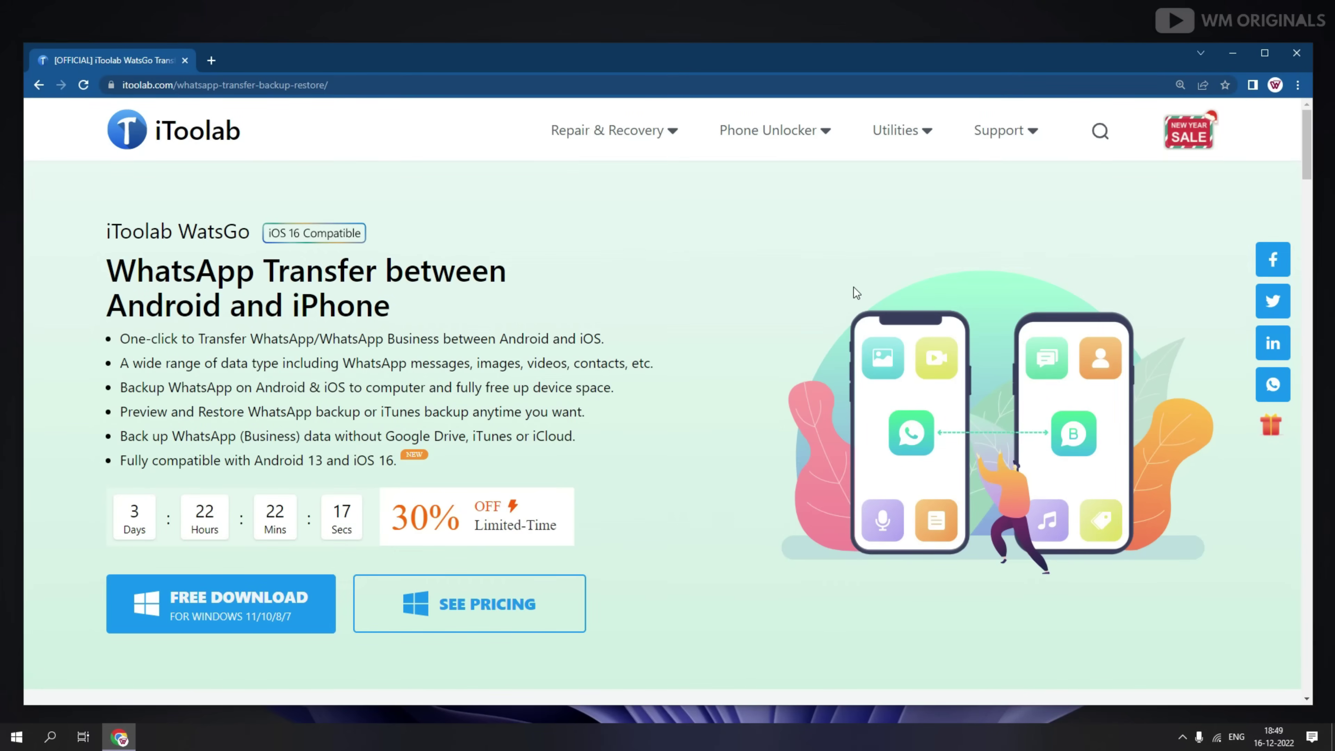
- Open the Buy WatsGo pricing page and apply coupon WATSNEW03 for 30% off
{"action": "left_click", "coordinate": [502, 604]}
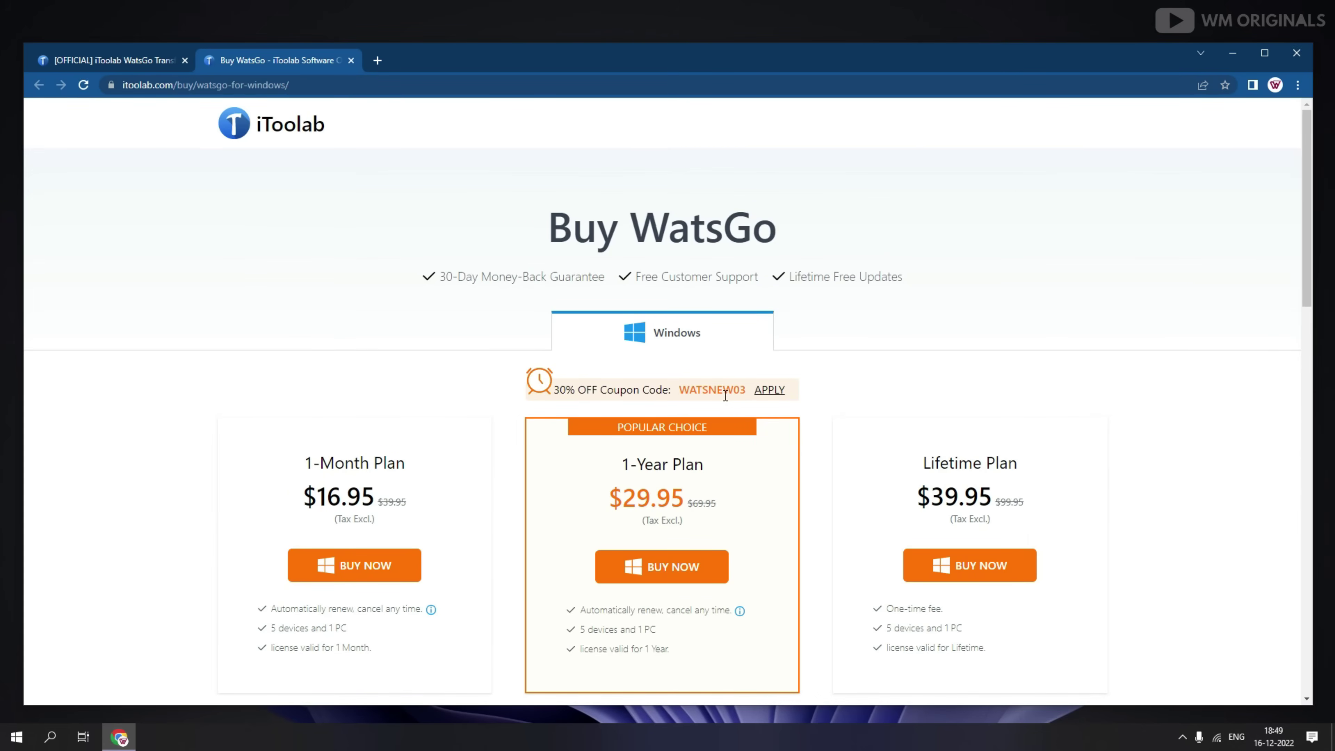
{"action": "left_click", "coordinate": [776, 389]}
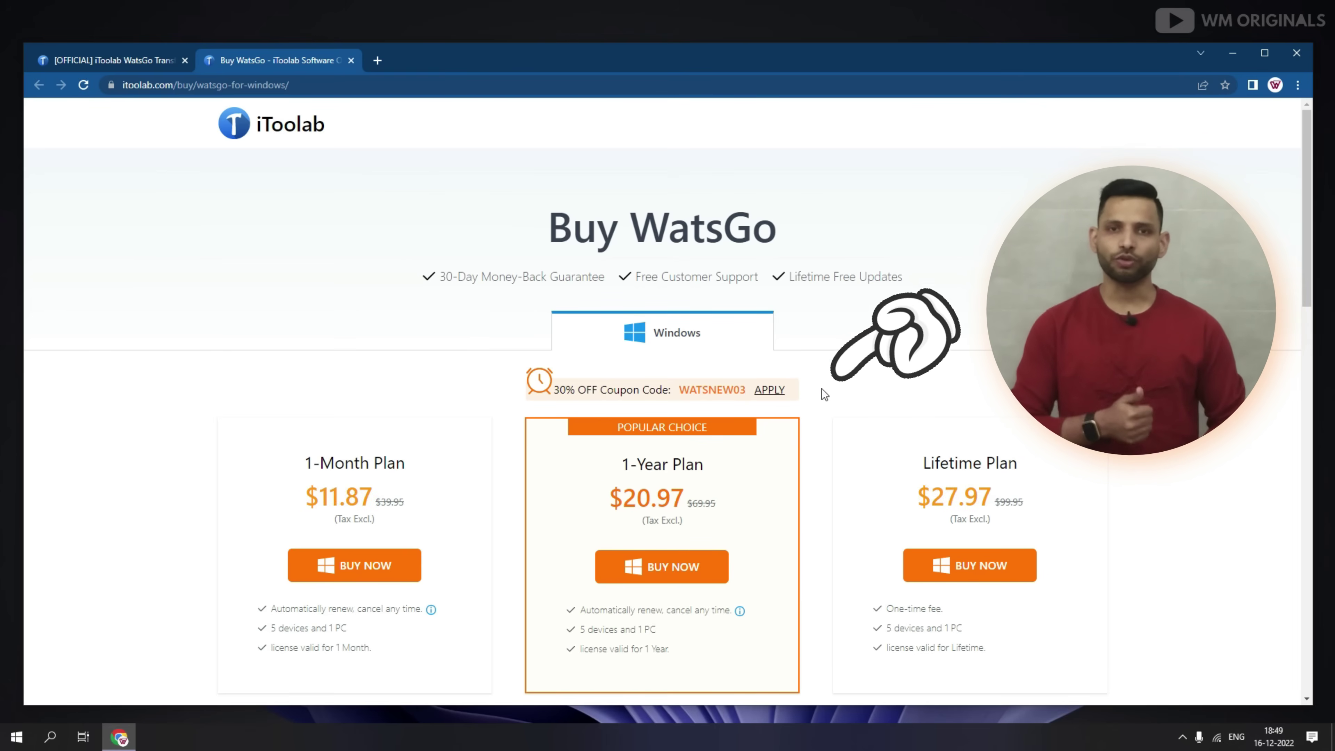